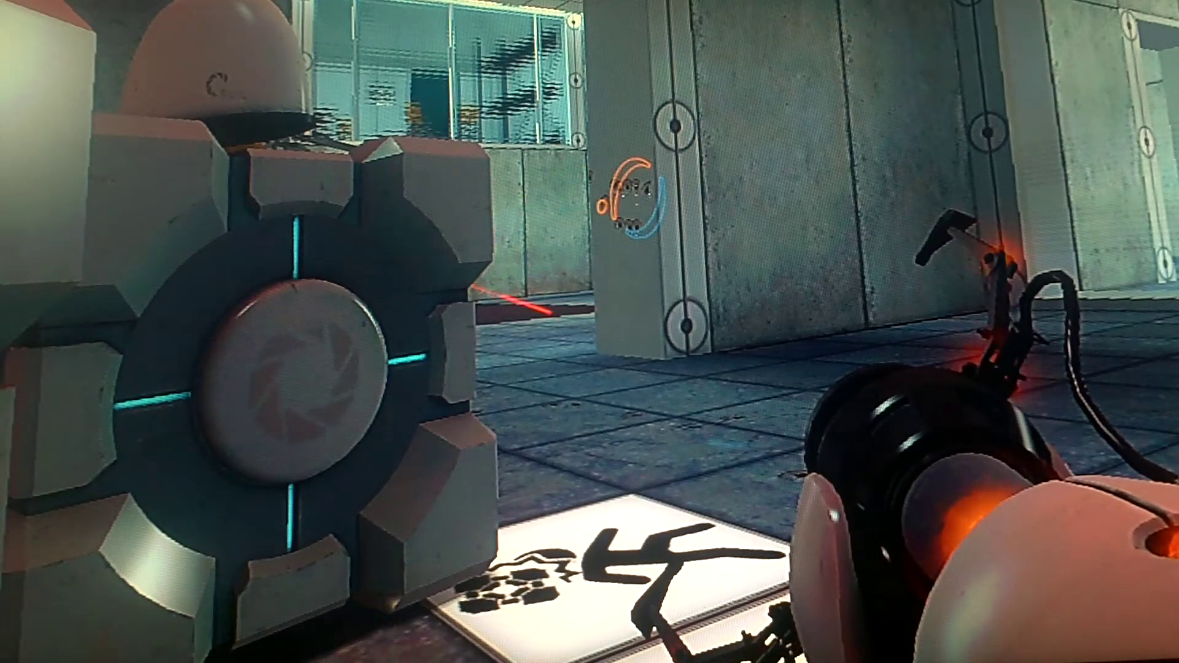
{"action": "key", "text": "w"}
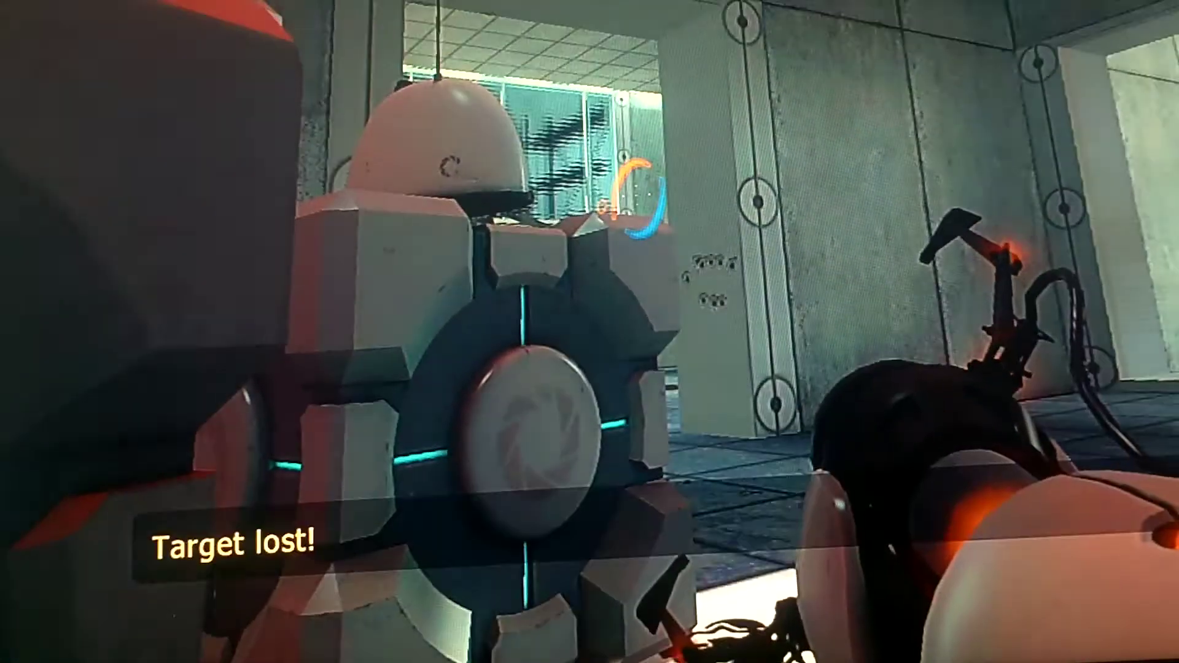
{"action": "key", "text": "w"}
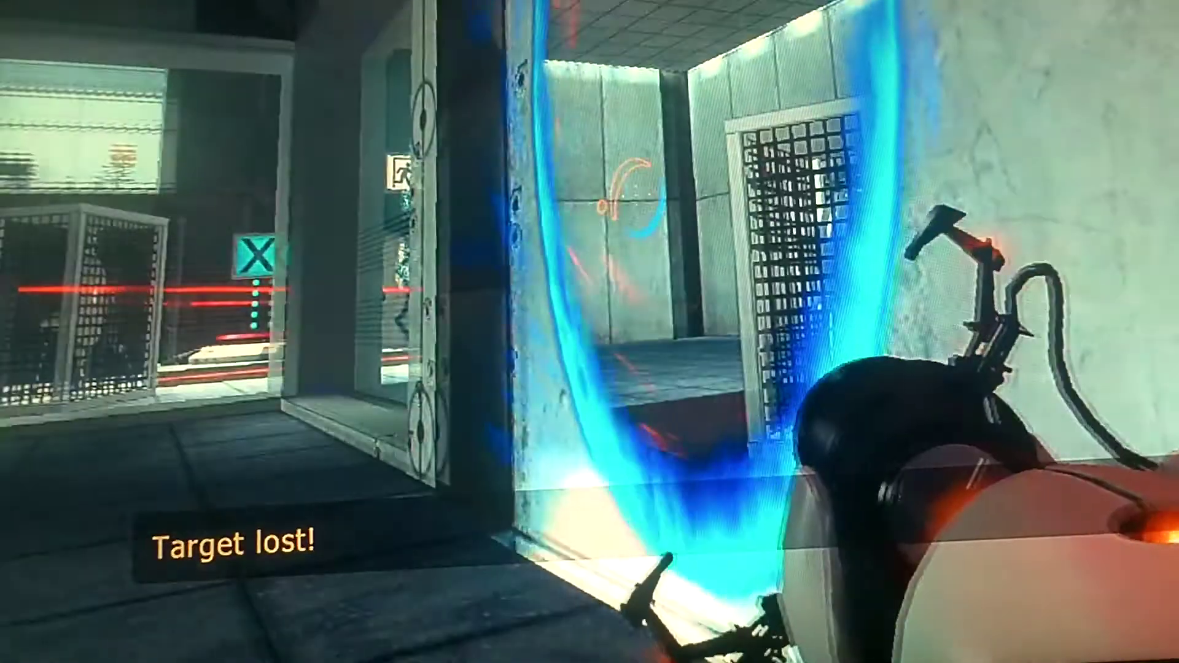
{"action": "key", "text": "w"}
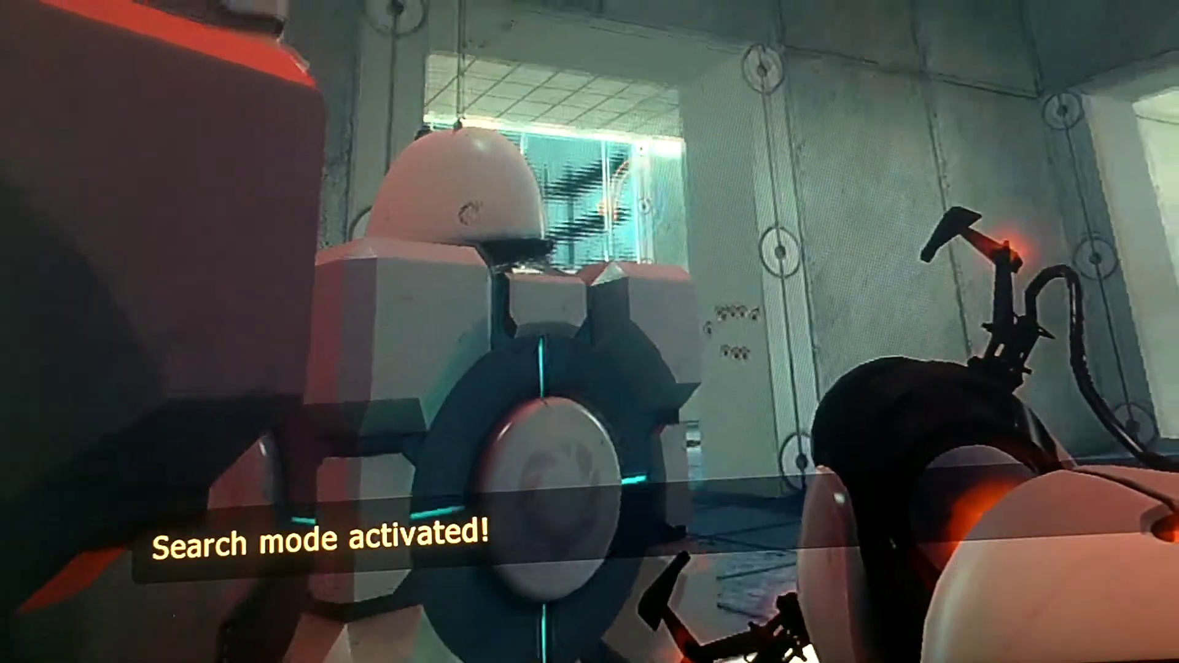
{"action": "left_click", "coordinate": [589, 331]}
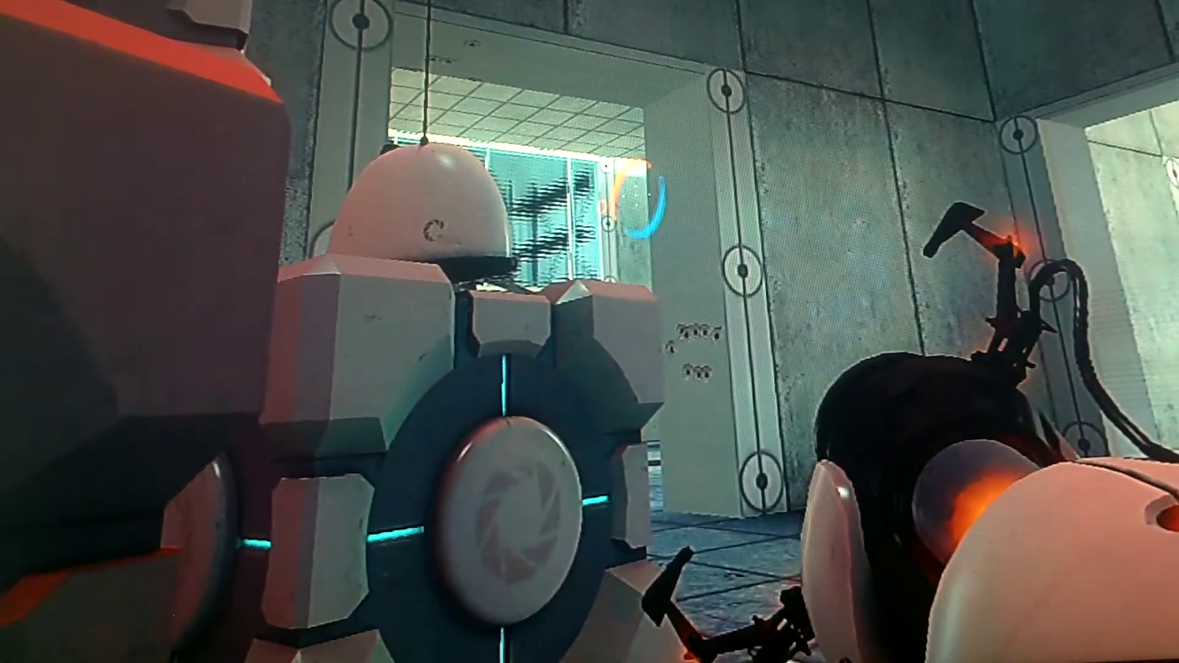
{"action": "key", "text": "w"}
{"action": "key", "text": "w"}
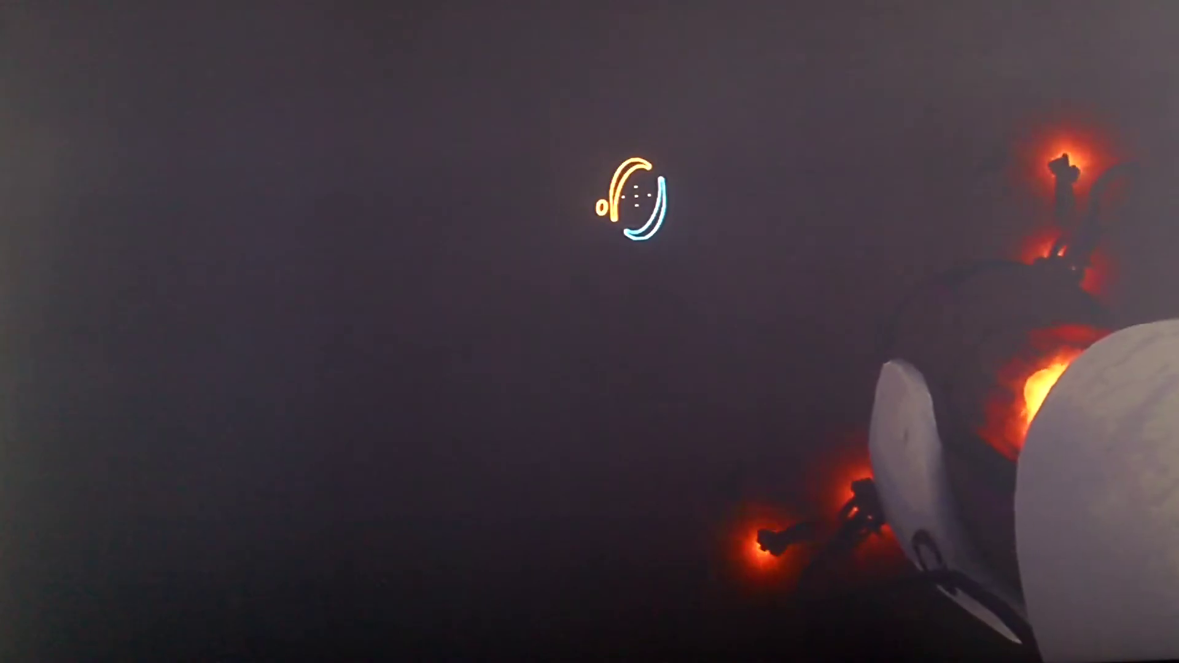
{"action": "key", "text": "Escape"}
{"action": "key", "text": "Down"}
{"action": "key", "text": "Down"}
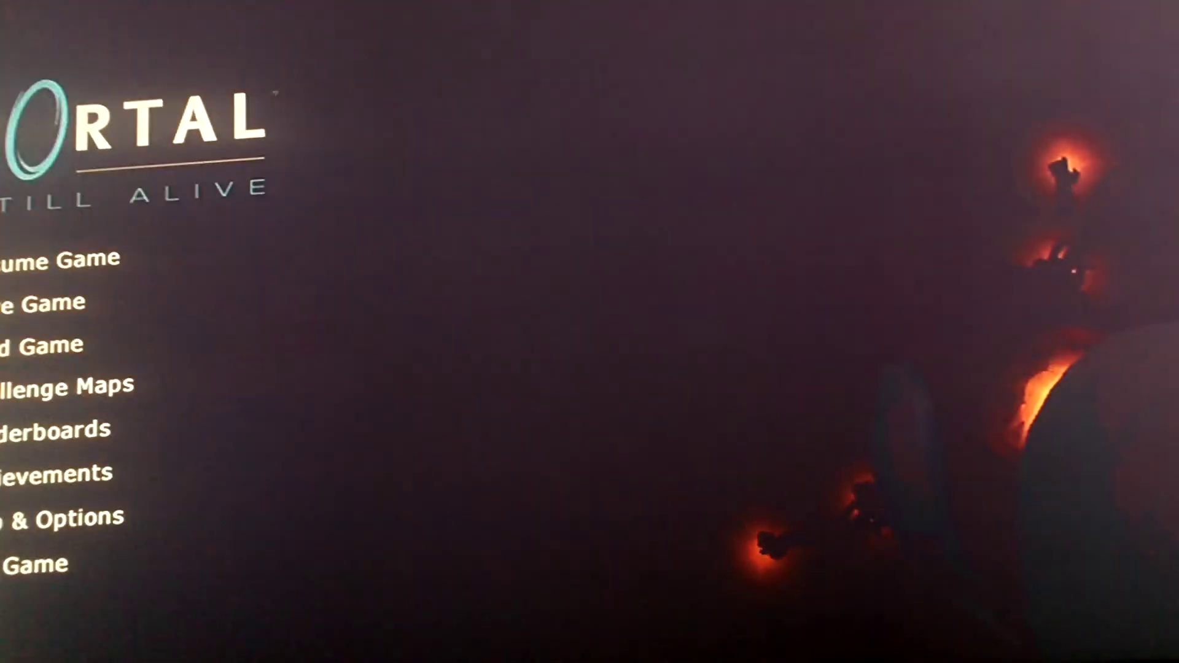
{"action": "key", "text": "Return"}
{"action": "key", "text": "Return"}
{"action": "key", "text": "Return"}
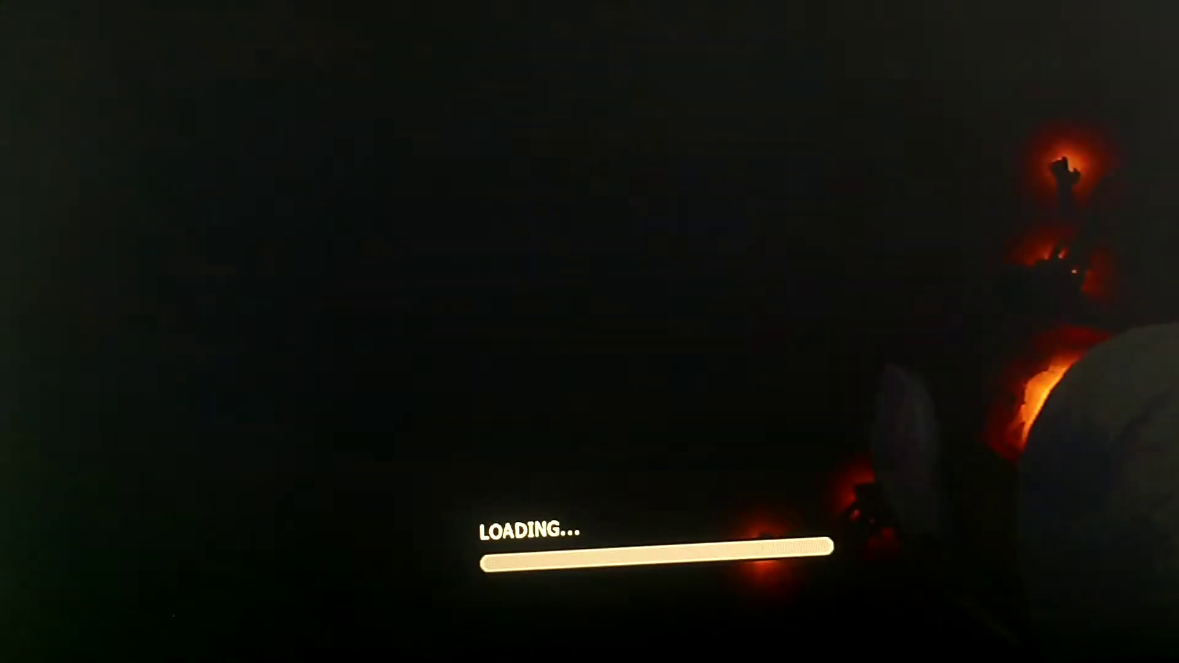